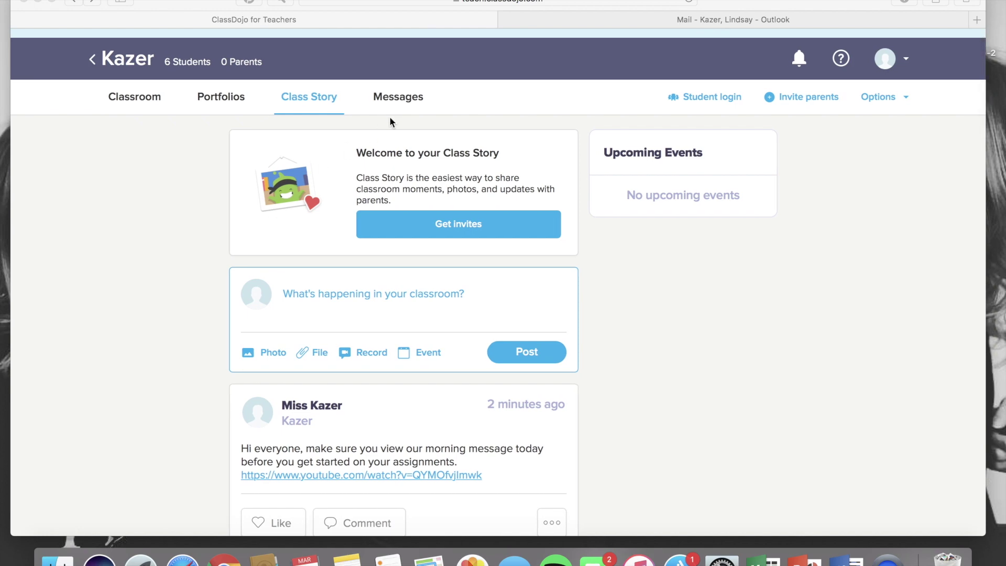
- Switch the class page from the class story to the parent Messages page
left_click(395, 100)
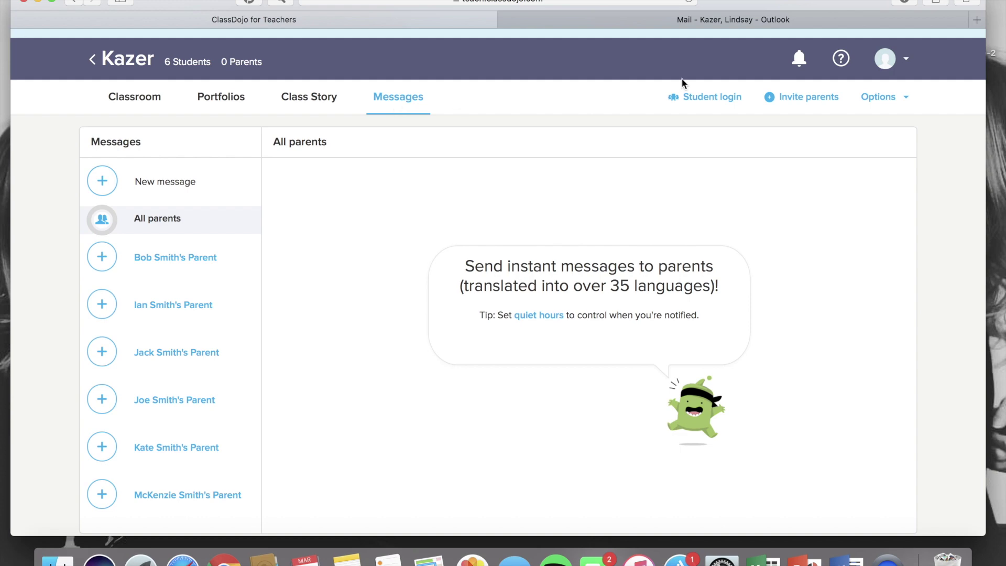
- Email a class invitation to the student's parent address and generate the printable invite letters
left_click(799, 100)
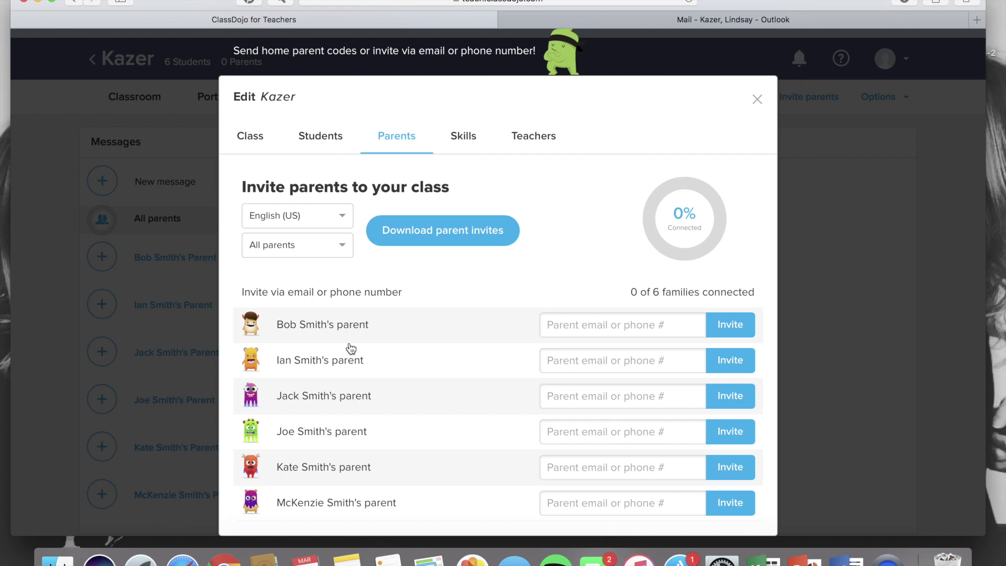
left_click(593, 327)
left_click(737, 328)
left_click(436, 240)
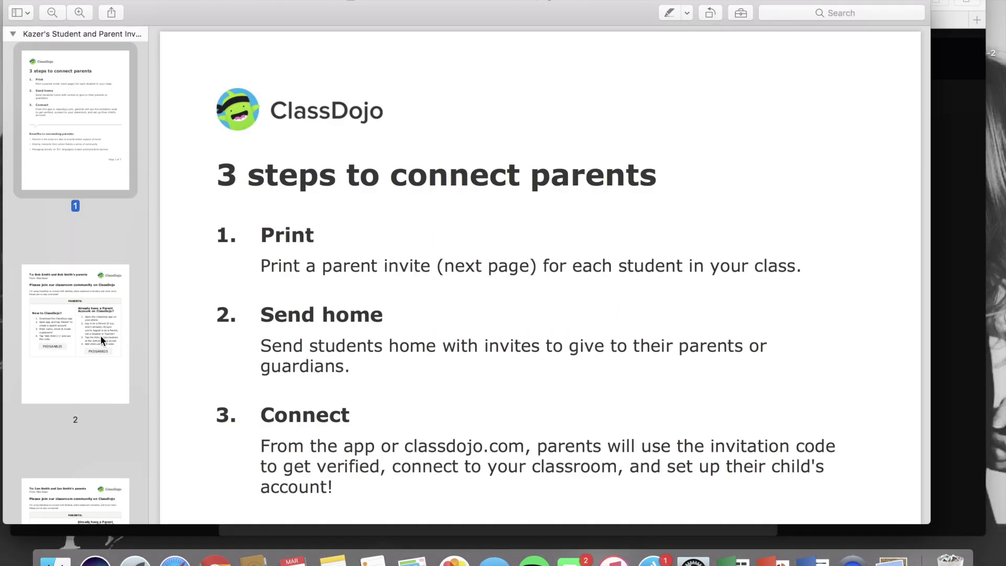
- Review the students' parent invite pages in the downloaded invites PDF
left_click(101, 337)
left_click_drag(420, 96, 524, 104)
scroll(526, 219, "down", 5)
scroll(483, 474, "down", 10)
scroll(483, 473, "down", 5)
left_click_drag(411, 72, 514, 63)
left_click(469, 250)
- Quit Preview, dismiss the invites-ready notice and close the class settings window
left_click(42, 1)
left_click(100, 105)
left_click(655, 377)
left_click(755, 102)
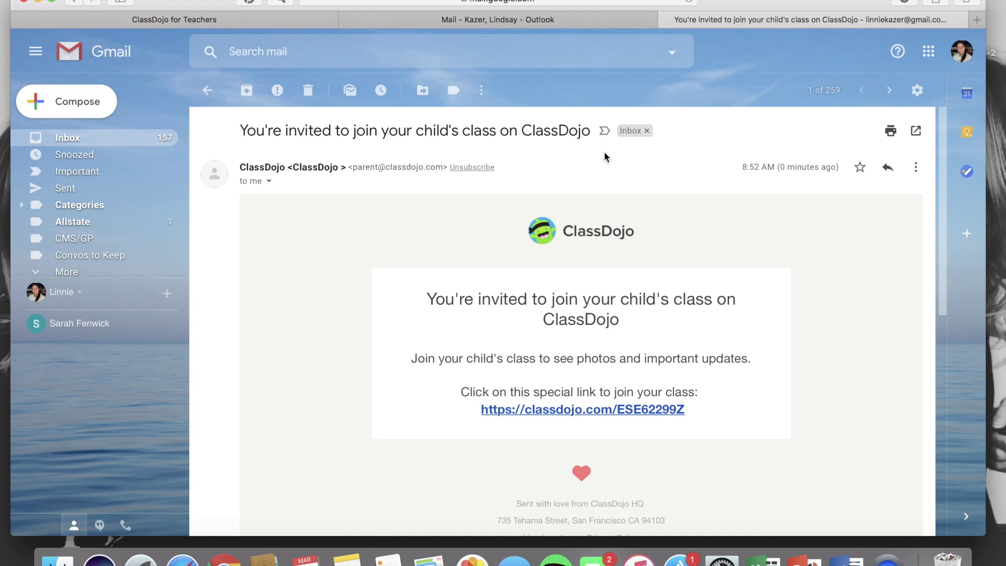
- Follow the invitation email's classdojo.com join link and choose to sign up as the student's parent
left_click(578, 413)
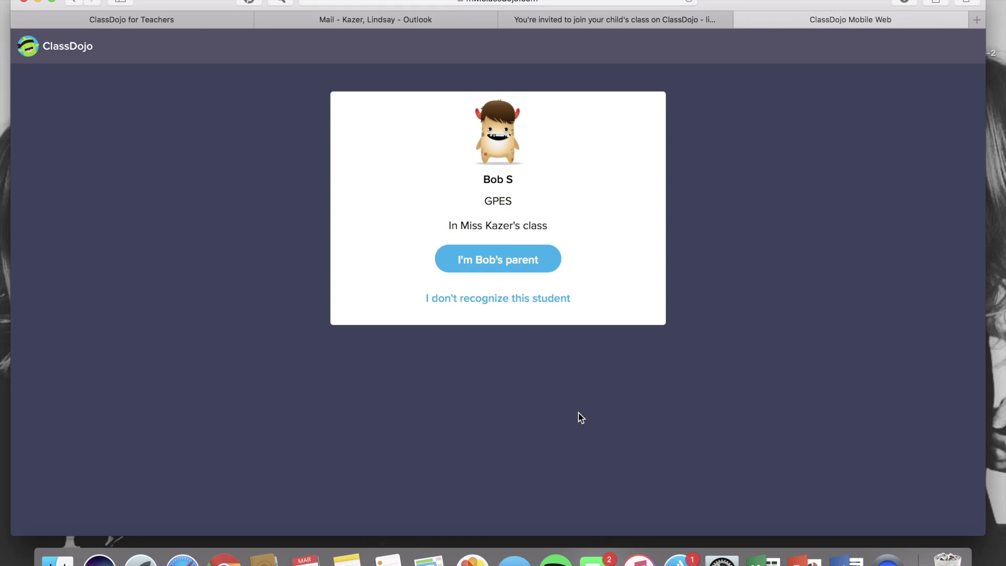
left_click(515, 261)
- Fill the parent sign-up form with the parent's first name, last name and e-mail address
left_click(403, 198)
left_click(474, 231)
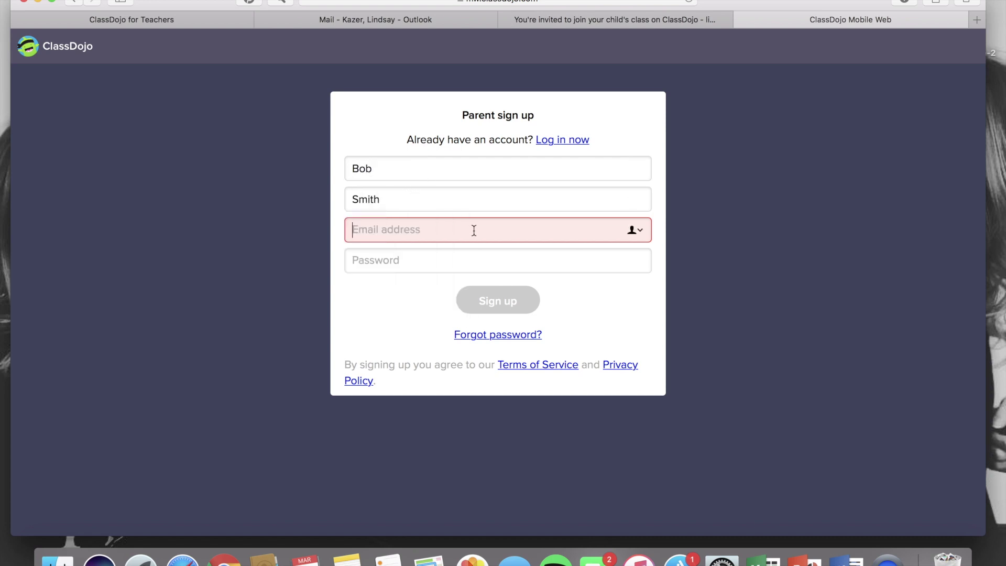
- Enter an account password, submit the sign-up and decline saving the password
left_click(367, 258)
left_click(713, 297)
type("••••••••••")
left_click(474, 289)
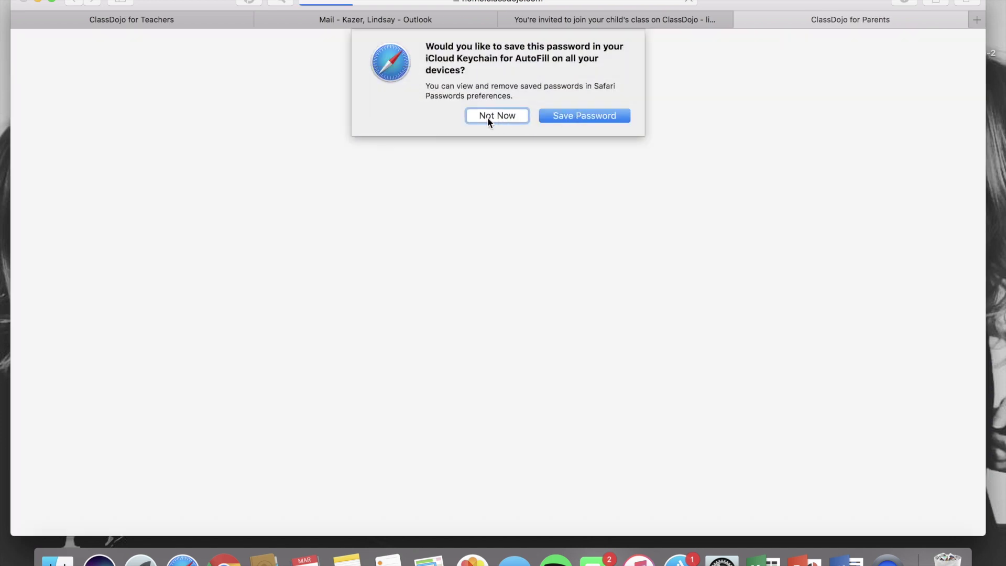
left_click(487, 117)
left_click(887, 59)
- Log out of the parent account, return to the teacher's class dashboard and view notifications
left_click(864, 108)
left_click(862, 59)
left_click(695, 68)
left_click(776, 61)
left_click(695, 68)
left_click(792, 61)
left_click(799, 77)
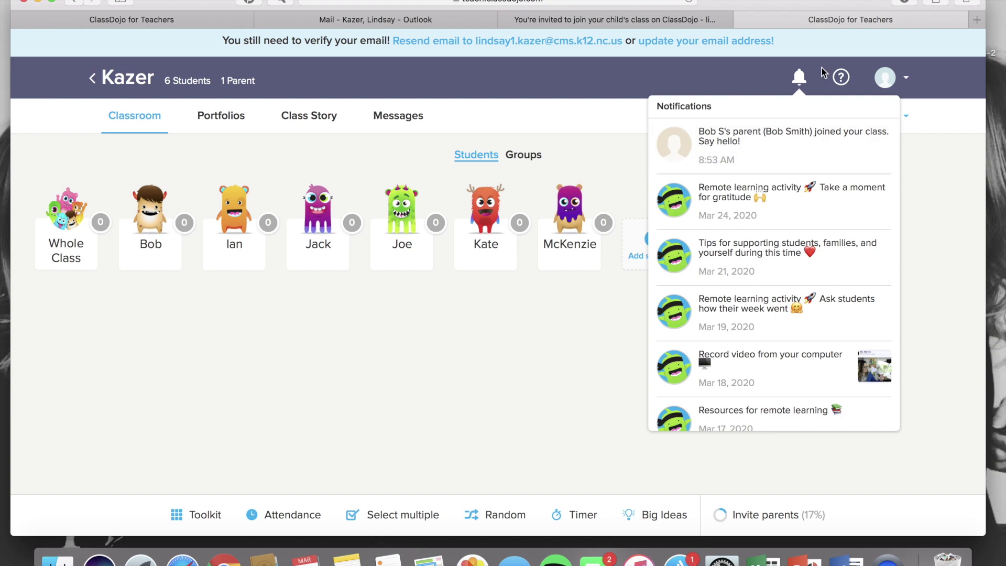
- Write an All parents message: 'Hey everyone! Our daily agenda has now been posted on the class story...'
left_click(802, 79)
left_click(389, 116)
scroll(349, 523, "down", 1)
type("Hey everyone!  u")
key("BackSpace")
type("Our daily agenda has now been posted on the class story.  Please remember to have your student take p")
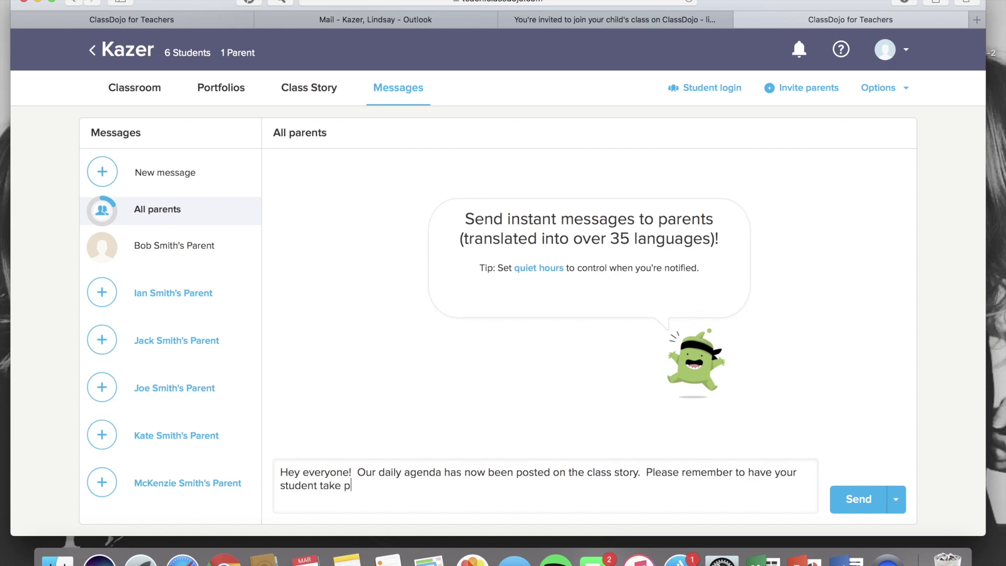
type("hotos of completed a")
type("ssignments and upload ")
type("them to thei")
type("r student portfoli")
type("o.  ")
type("Let me know i")
type("f you have any questions")
type(" or concerns.  Tha")
type("nks and have a g")
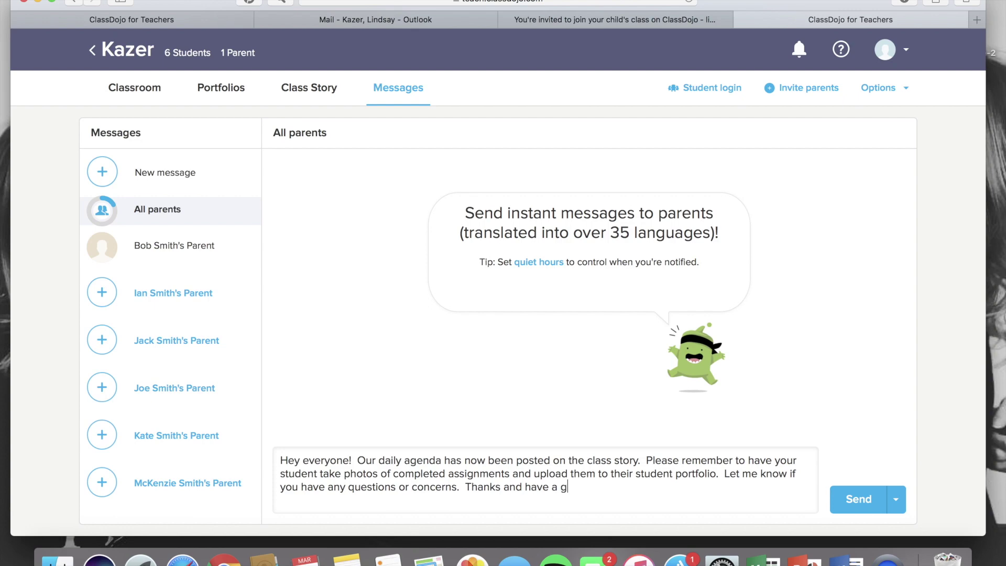
type("reat Monday!")
- Send the agenda message to all parents, confirming Send it now
left_click(848, 504)
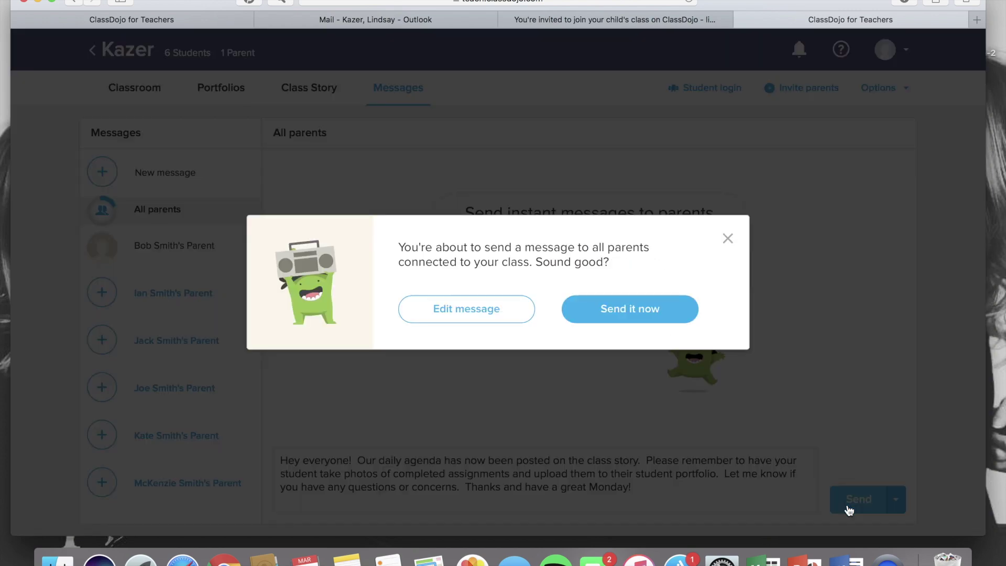
left_click(629, 318)
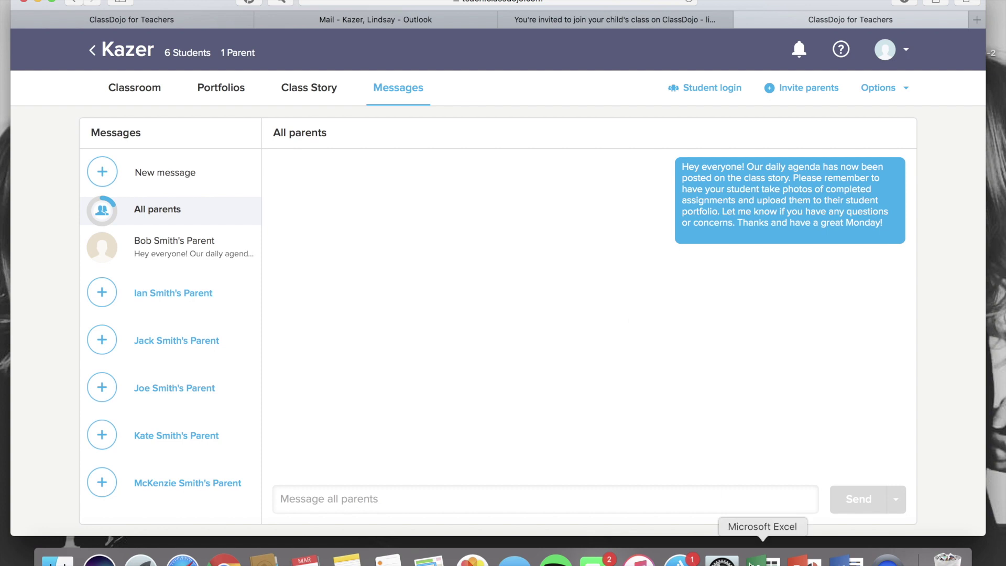
left_click(172, 253)
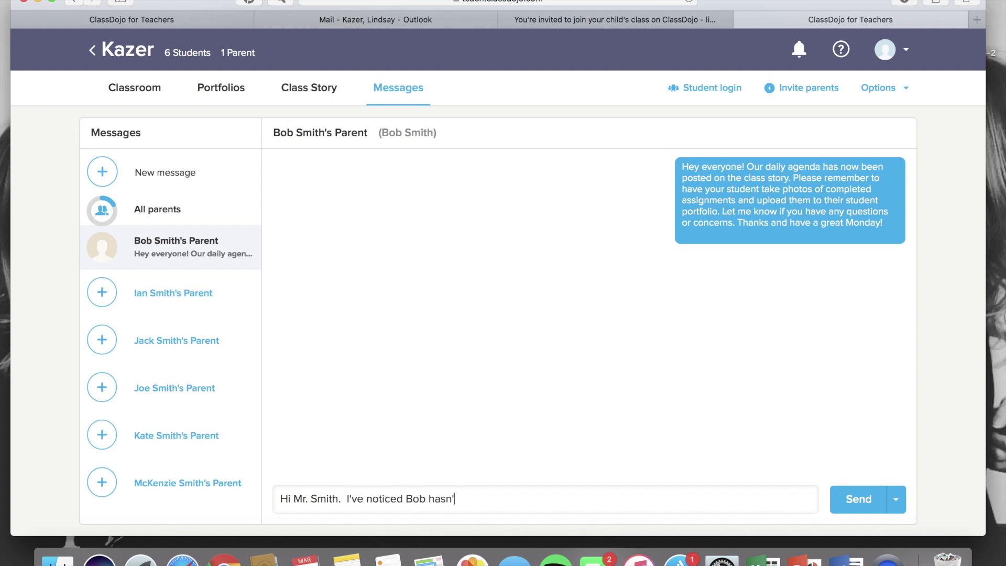